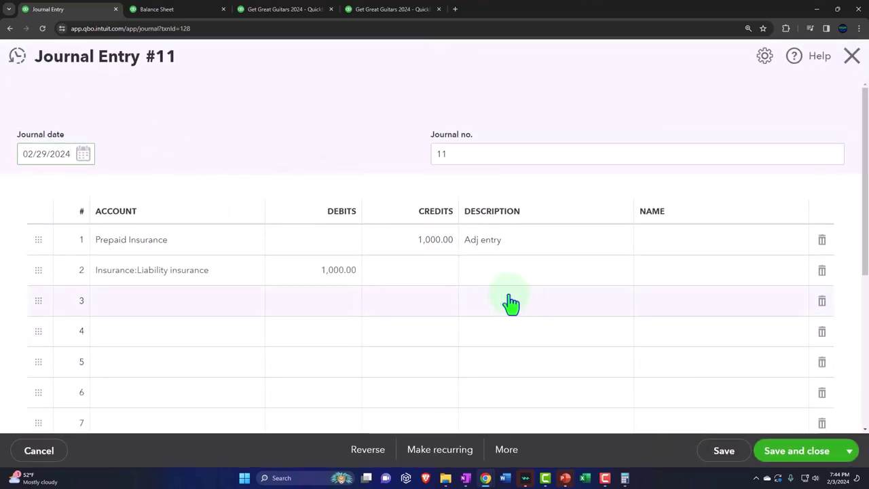
Review both Journal Entry 11 lines: Prepaid Insurance credit and Liability insurance debit, 1,000.00 each, 'Adj entry'.
{"action": "left_click", "coordinate": [507, 242]}
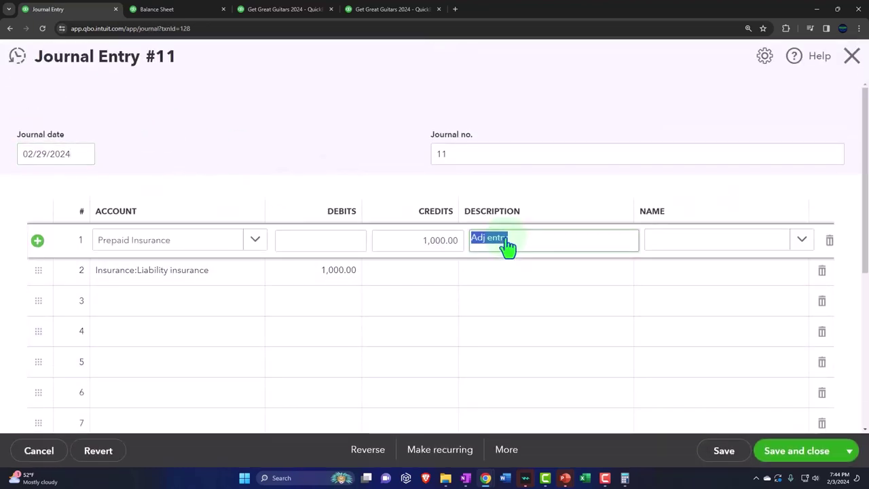
{"action": "left_click", "coordinate": [514, 292]}
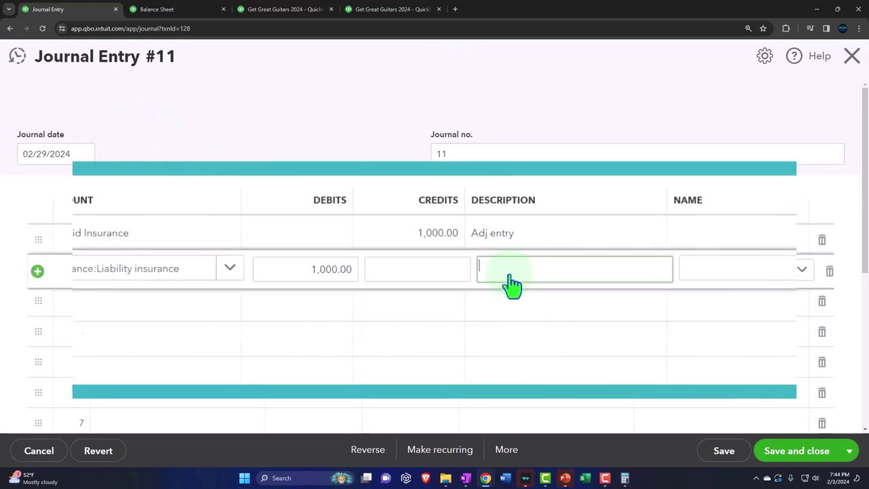
{"action": "left_click", "coordinate": [170, 238]}
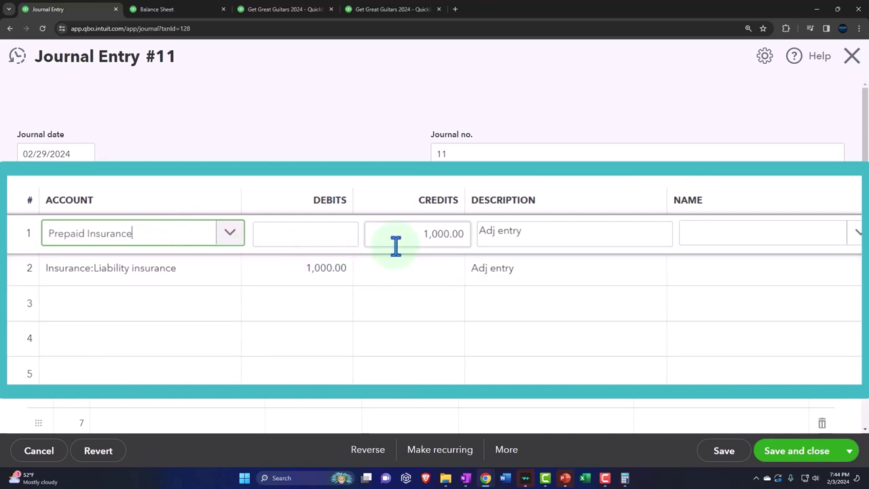
{"action": "left_click", "coordinate": [167, 284]}
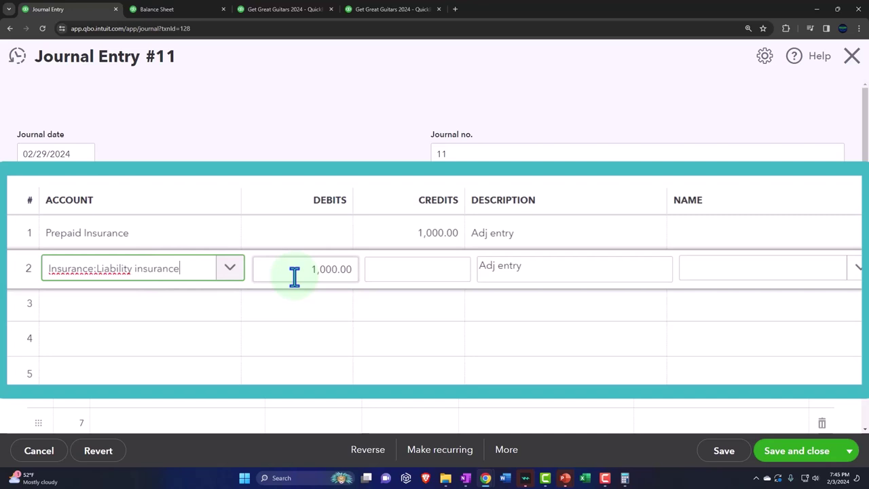
Save Journal Entry 11 and rerun the Balance Sheet through 02/29/2024.
{"action": "left_click", "coordinate": [783, 462]}
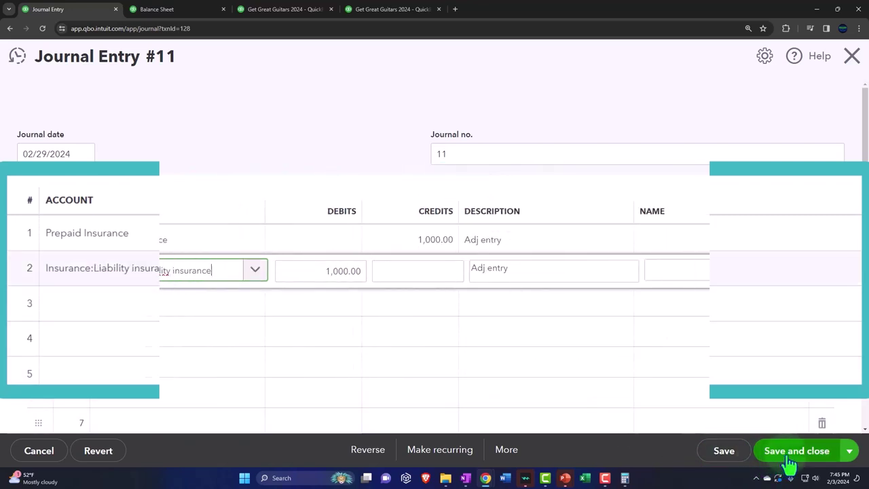
{"action": "left_click", "coordinate": [175, 17]}
{"action": "scroll", "coordinate": [414, 237], "scroll_direction": "up", "scroll_amount": 10}
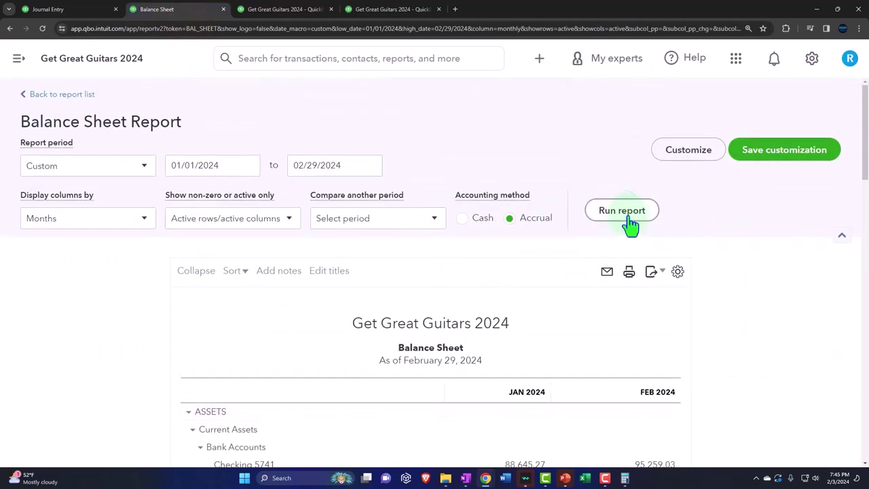
{"action": "left_click", "coordinate": [622, 212]}
{"action": "scroll", "coordinate": [627, 224], "scroll_direction": "down", "scroll_amount": 5}
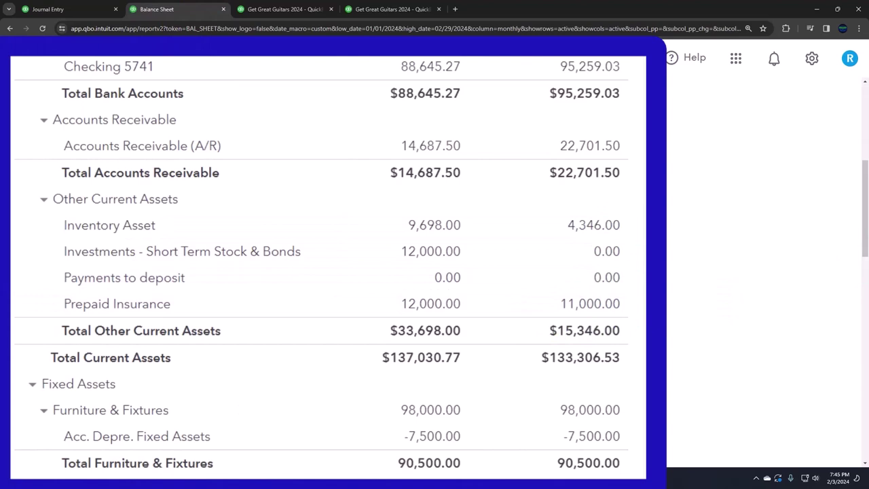
Check 12000/12 = 1,000 in the Calculator against the 11,000.00 Prepaid Insurance balance.
{"action": "left_click", "coordinate": [769, 249]}
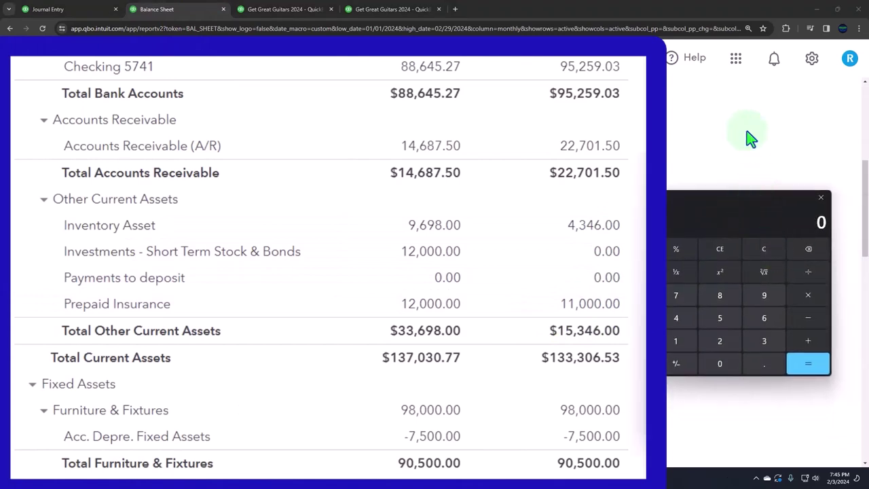
{"action": "type", "text": "12000"}
{"action": "type", "text": "/12"}
{"action": "key", "text": "Return"}
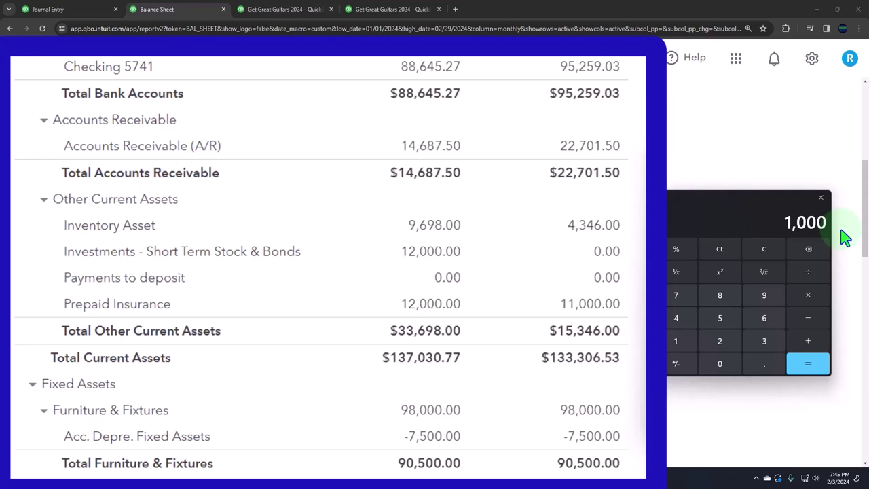
{"action": "type", "text": "11000"}
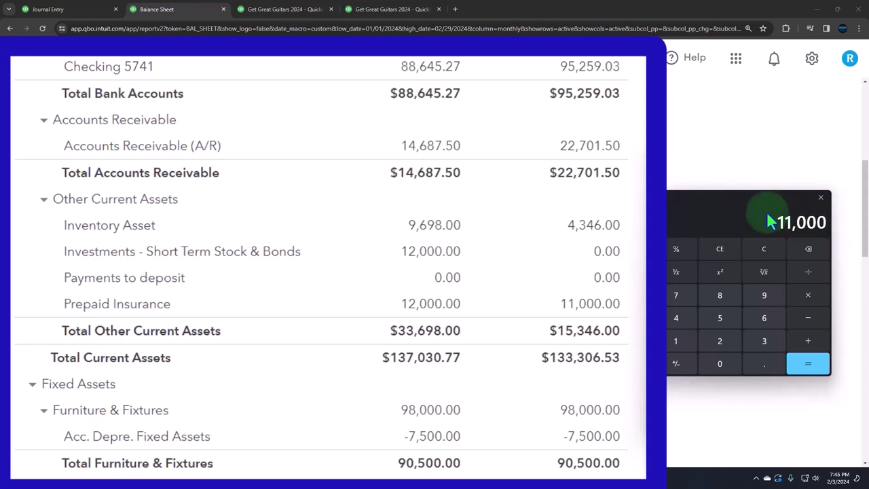
{"action": "left_click", "coordinate": [821, 197]}
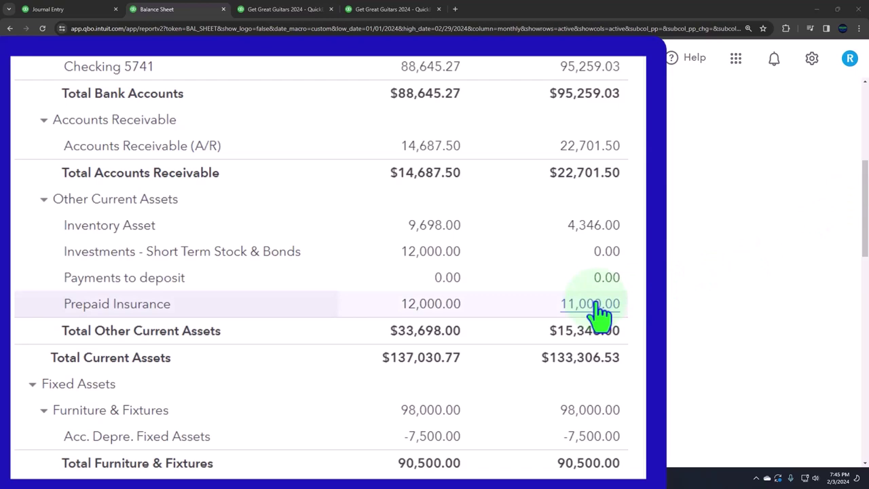
{"action": "left_click", "coordinate": [596, 306]}
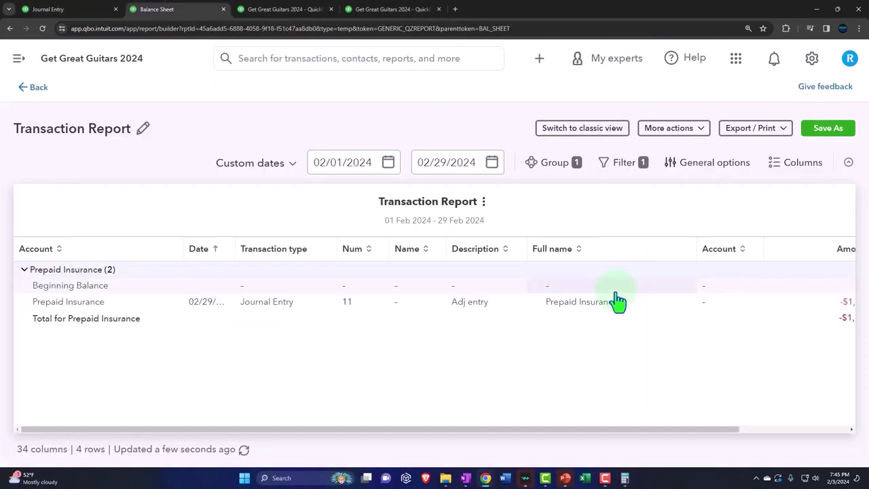
{"action": "key", "text": "ctrl+minus"}
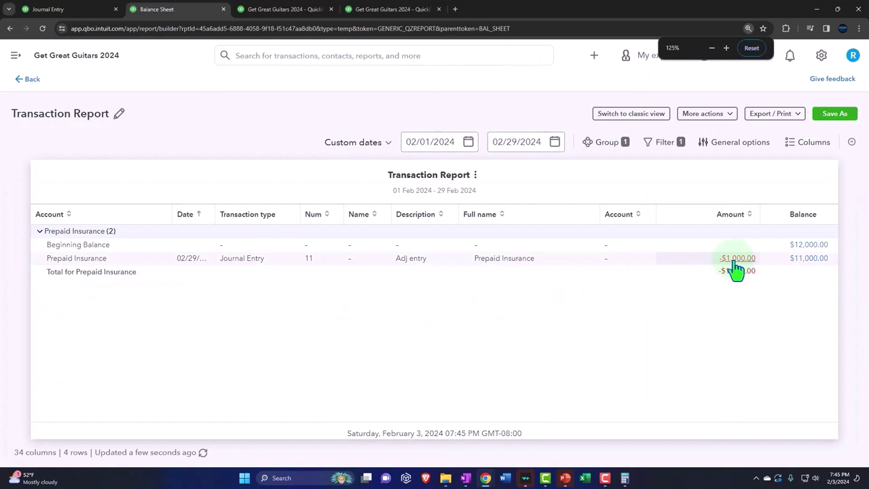
{"action": "left_click", "coordinate": [247, 264]}
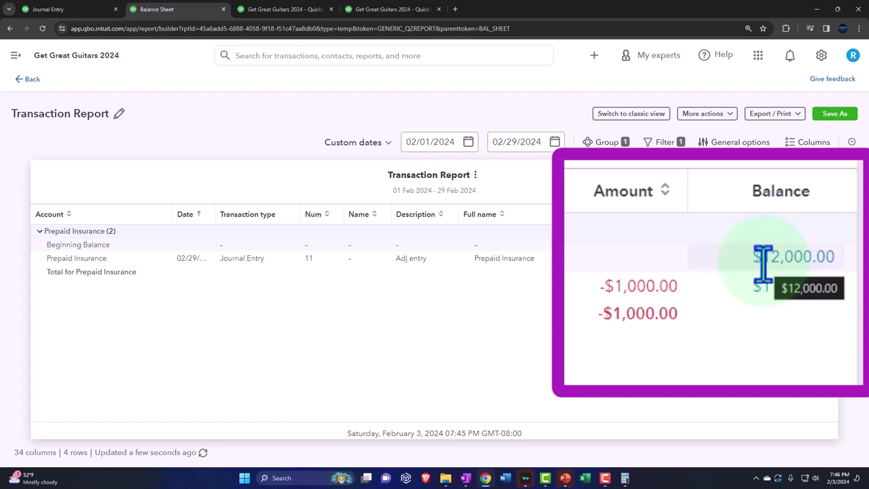
{"action": "left_click", "coordinate": [29, 79]}
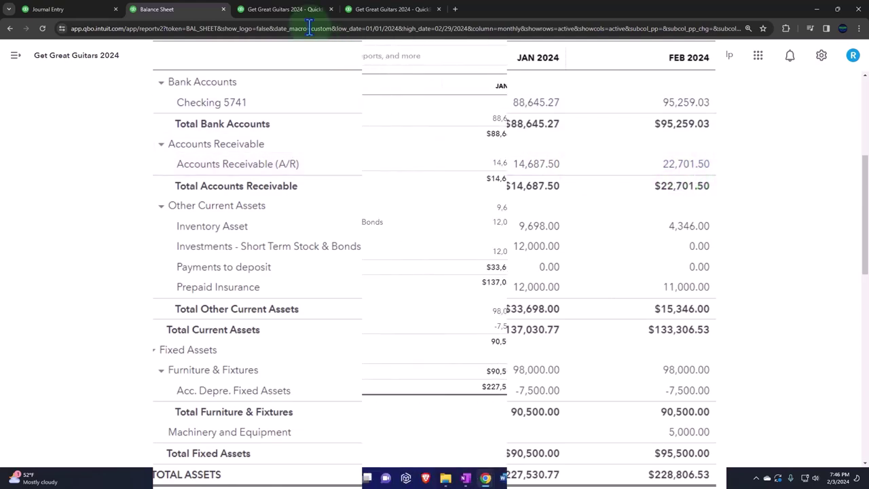
{"action": "left_click", "coordinate": [252, 9]}
{"action": "scroll", "coordinate": [377, 234], "scroll_direction": "up", "scroll_amount": 10}
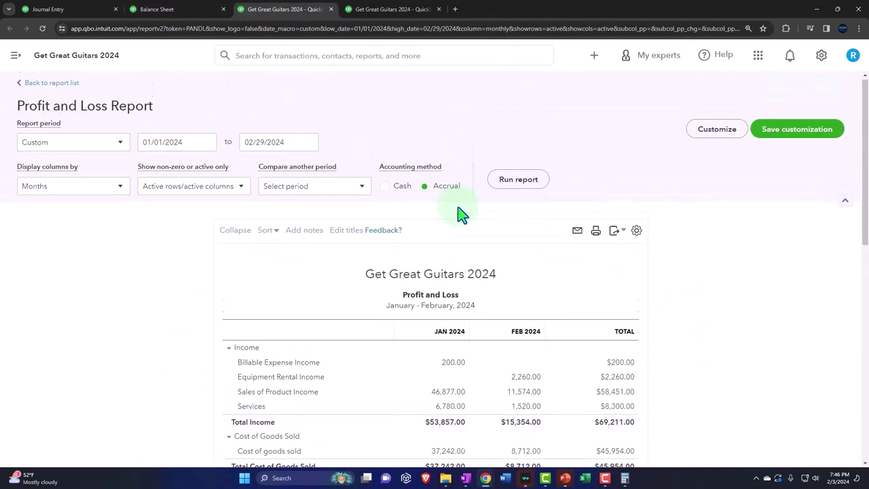
{"action": "left_click", "coordinate": [522, 182]}
{"action": "scroll", "coordinate": [524, 193], "scroll_direction": "down", "scroll_amount": 3}
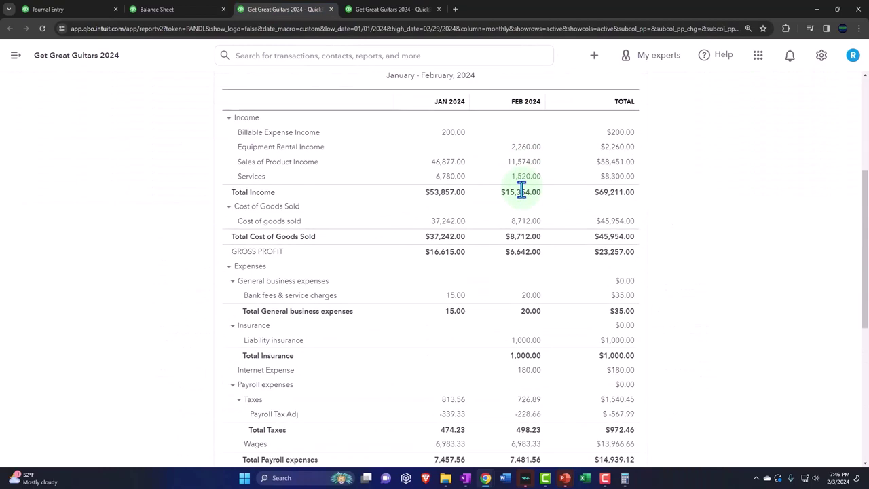
{"action": "scroll", "coordinate": [524, 197], "scroll_direction": "down", "scroll_amount": 3}
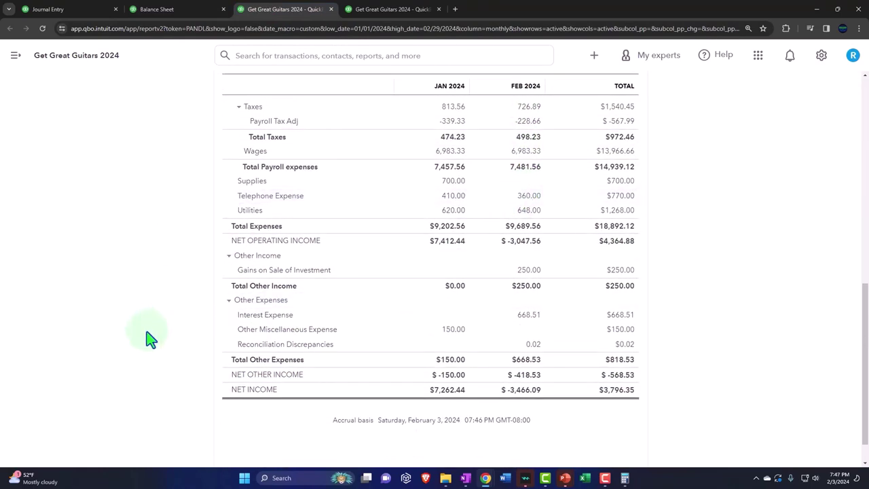
{"action": "scroll", "coordinate": [150, 339], "scroll_direction": "up", "scroll_amount": 1}
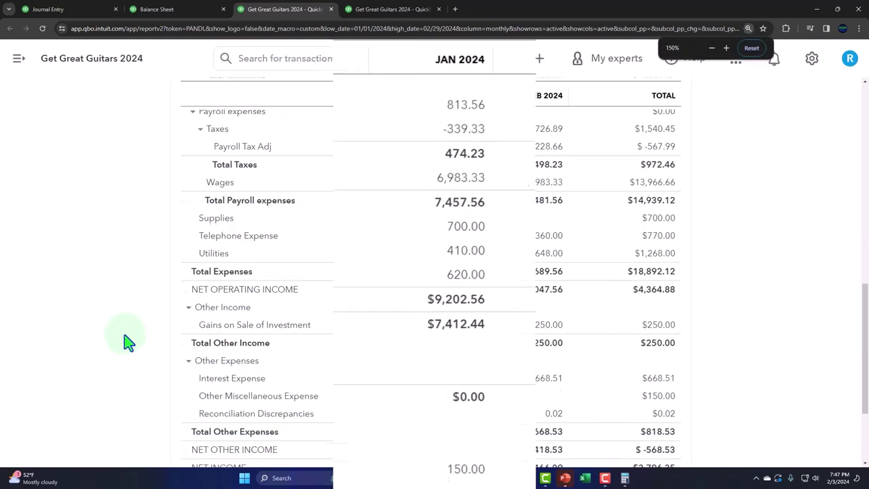
{"action": "scroll", "coordinate": [434, 272], "scroll_direction": "up", "scroll_amount": 5}
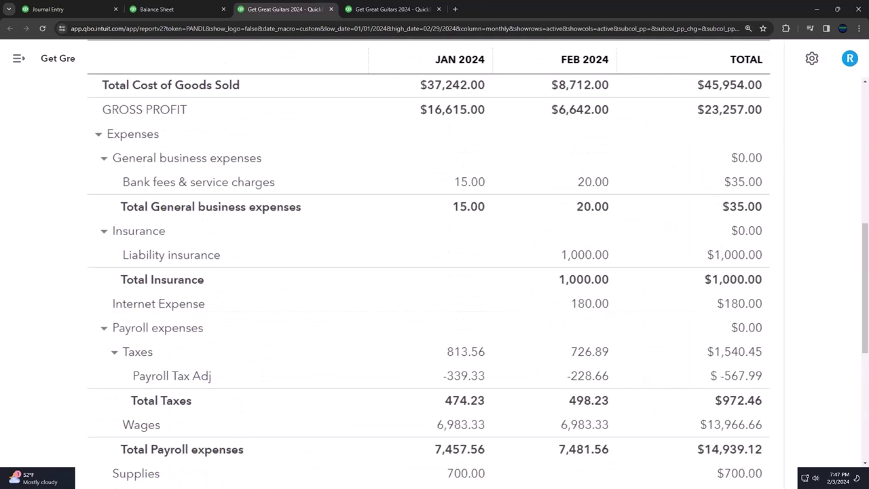
{"action": "scroll", "coordinate": [434, 271], "scroll_direction": "up", "scroll_amount": 1}
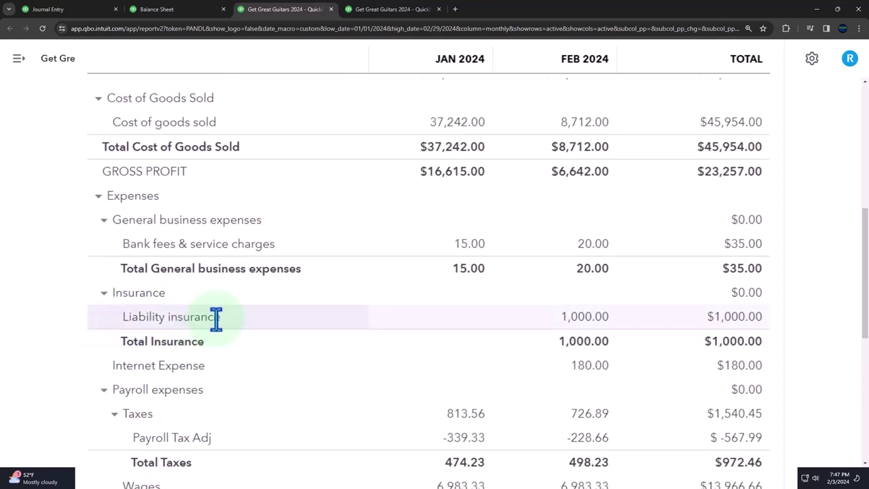
{"action": "left_click", "coordinate": [106, 297]}
{"action": "left_click", "coordinate": [105, 297]}
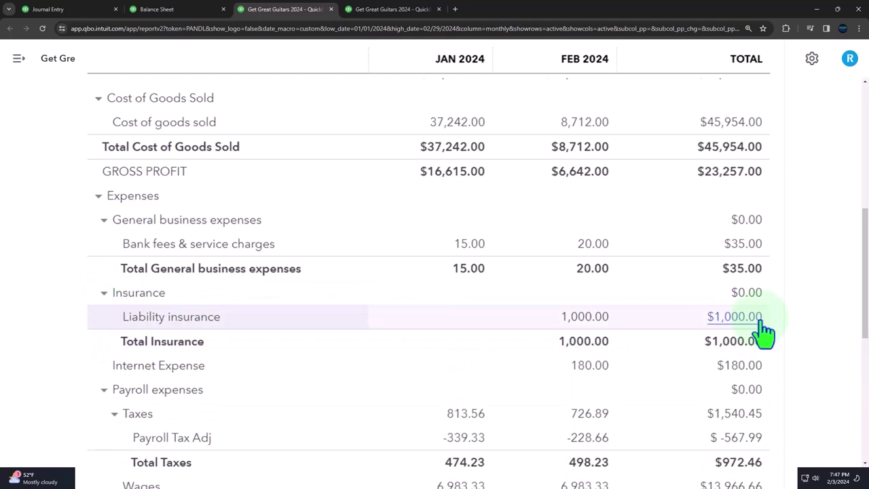
{"action": "scroll", "coordinate": [764, 333], "scroll_direction": "down", "scroll_amount": 7}
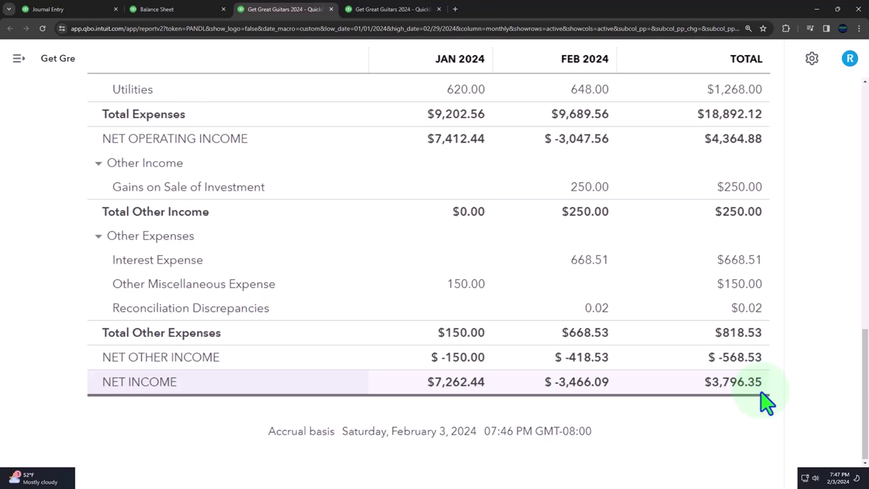
{"action": "key", "text": "ctrl+minus"}
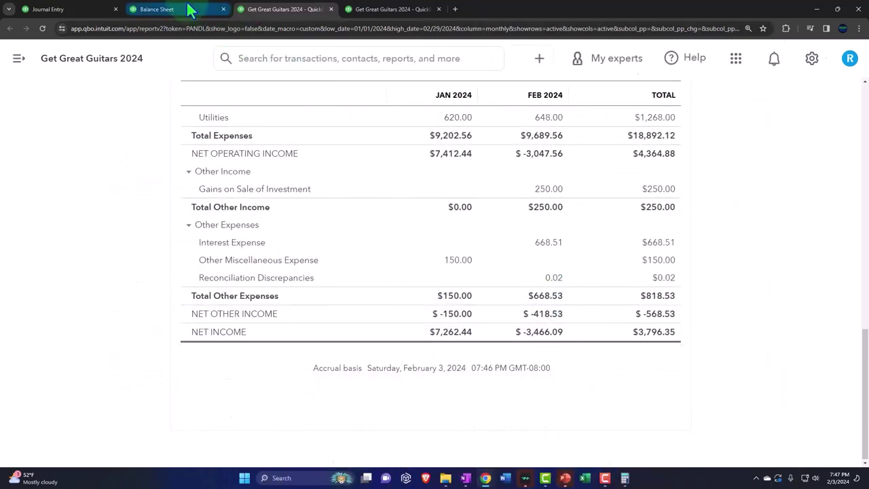
Show the Balance Sheet's Other Current Assets, with Prepaid Insurance at 11,000.00 for February.
{"action": "left_click", "coordinate": [188, 10]}
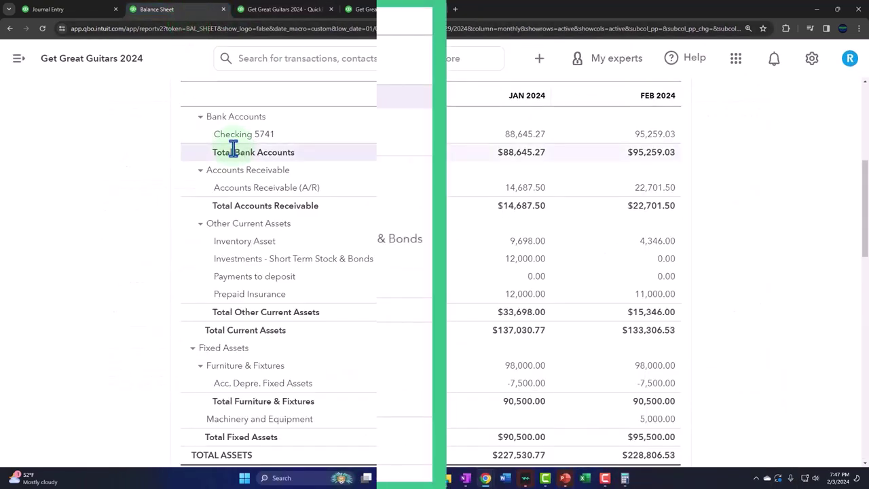
{"action": "scroll", "coordinate": [82, 241], "scroll_direction": "down", "scroll_amount": 1}
{"action": "scroll", "coordinate": [80, 241], "scroll_direction": "down", "scroll_amount": 1}
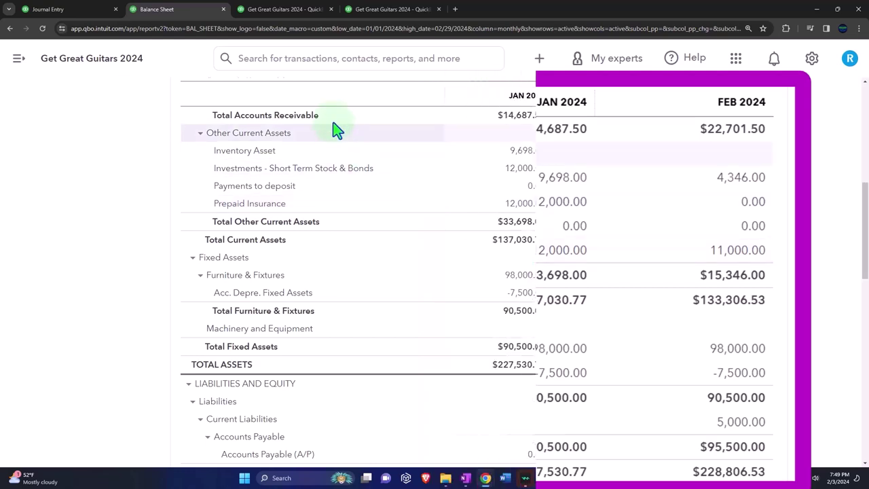
Bring back the Jan–Feb 2024 Profit and Loss showing February net income of -3,466.09.
{"action": "left_click", "coordinate": [286, 9]}
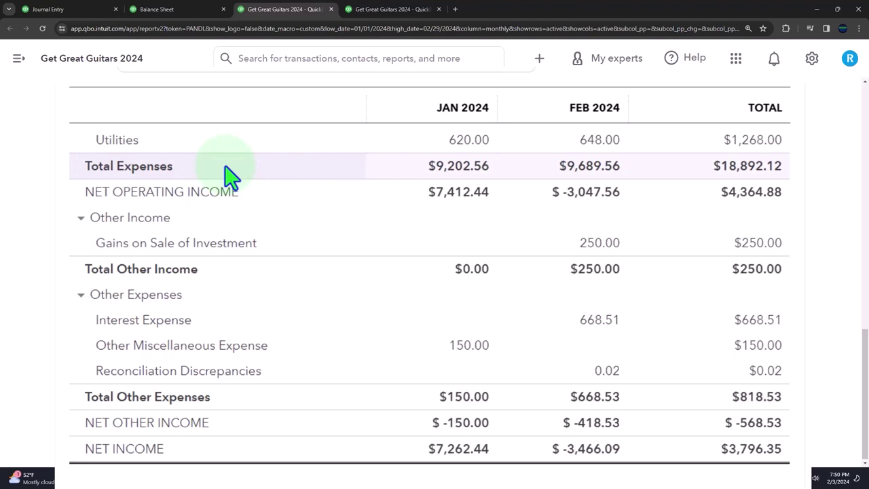
Return to the Balance Sheet report with its Jan and Feb 2024 balances.
{"action": "left_click", "coordinate": [177, 9]}
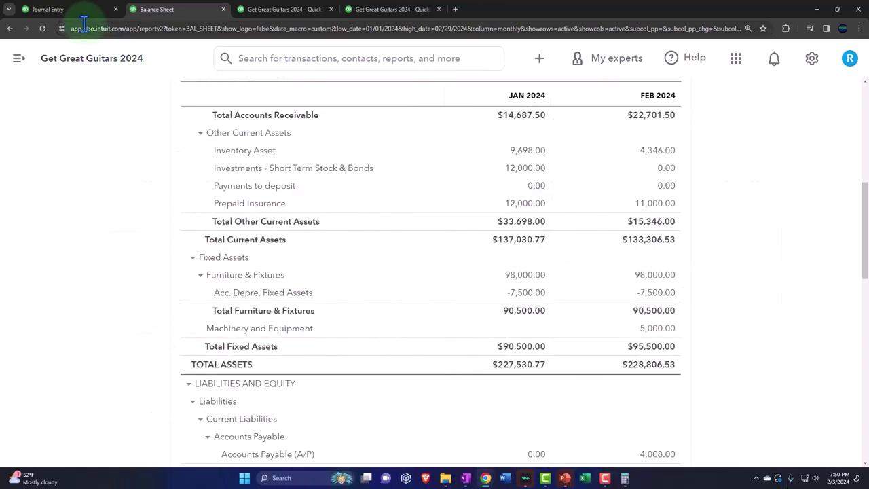
Open the Journal report from Reports by searching 'jour'.
{"action": "left_click", "coordinate": [73, 12]}
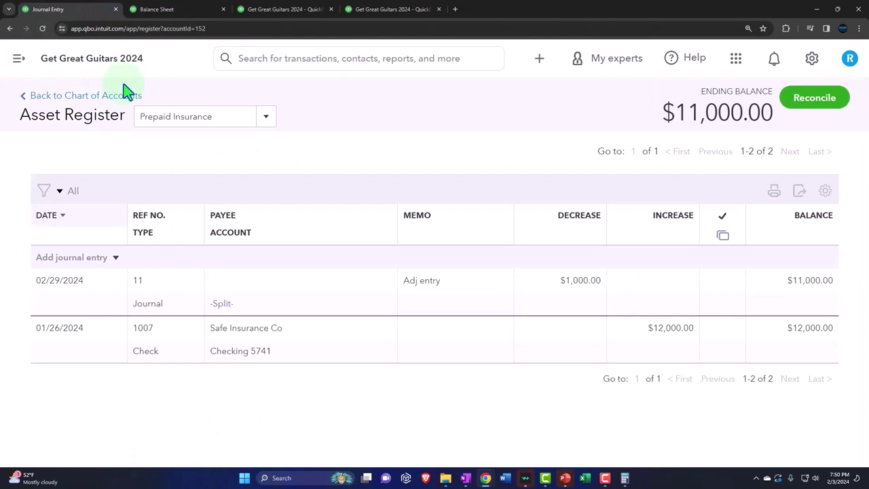
{"action": "left_click", "coordinate": [21, 62]}
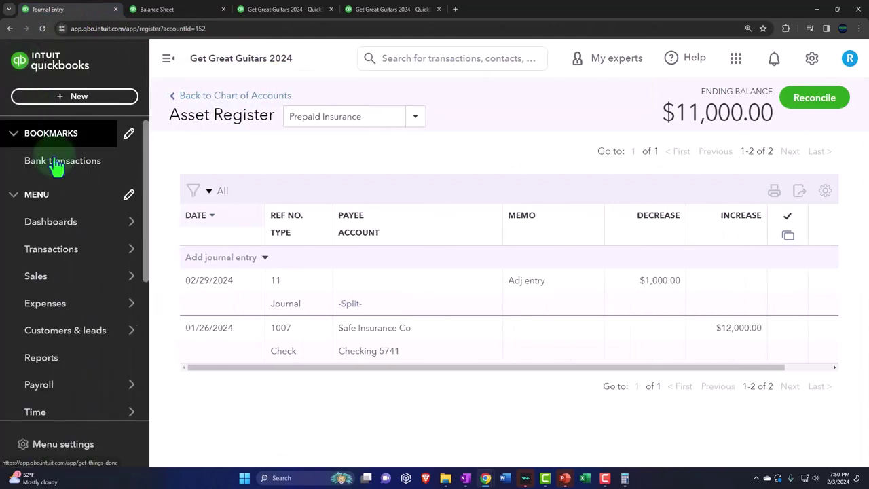
{"action": "left_click", "coordinate": [42, 354]}
{"action": "left_click", "coordinate": [646, 156]}
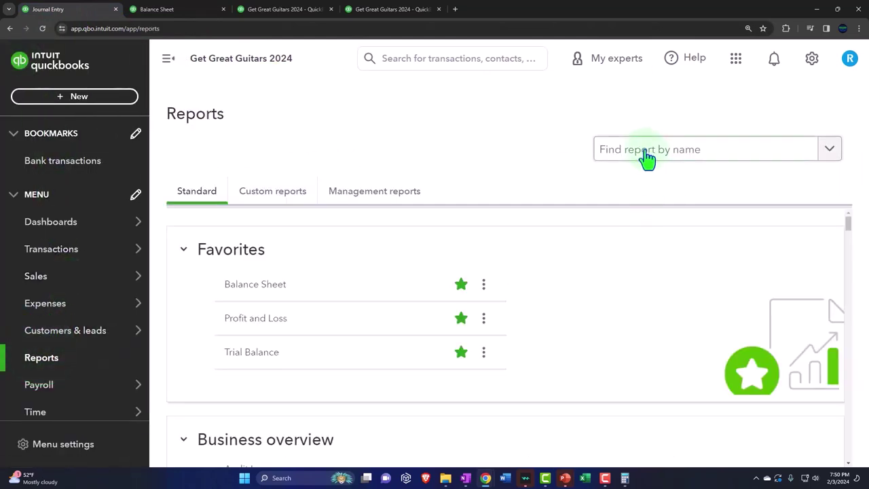
{"action": "type", "text": "jour"}
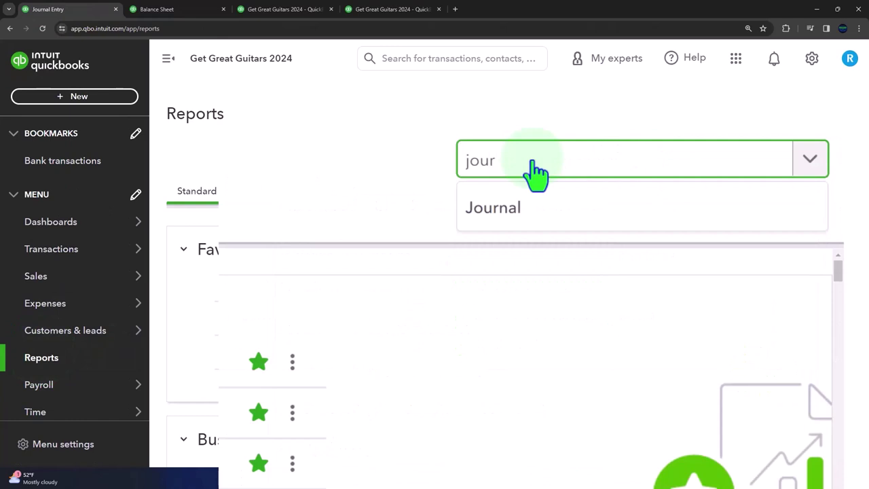
{"action": "key", "text": "Down"}
{"action": "key", "text": "Return"}
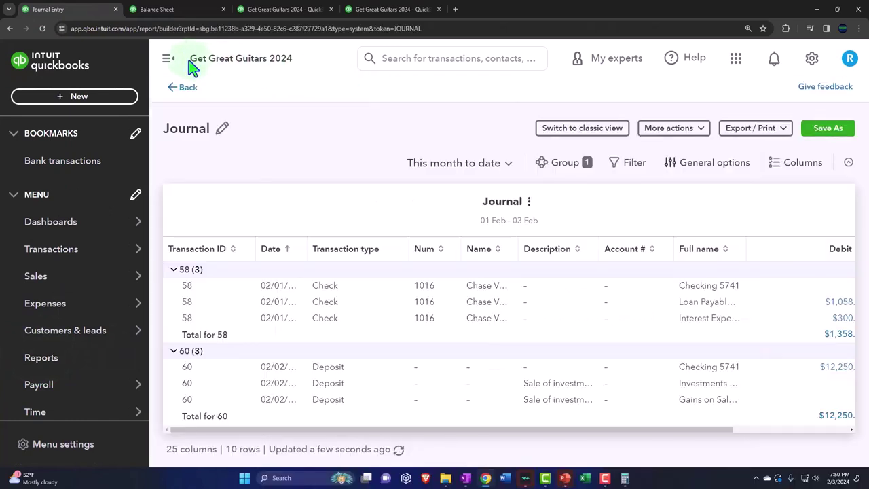
Set the Journal report to custom dates 02/29/2024 through 02/29/2024.
{"action": "left_click", "coordinate": [169, 58]}
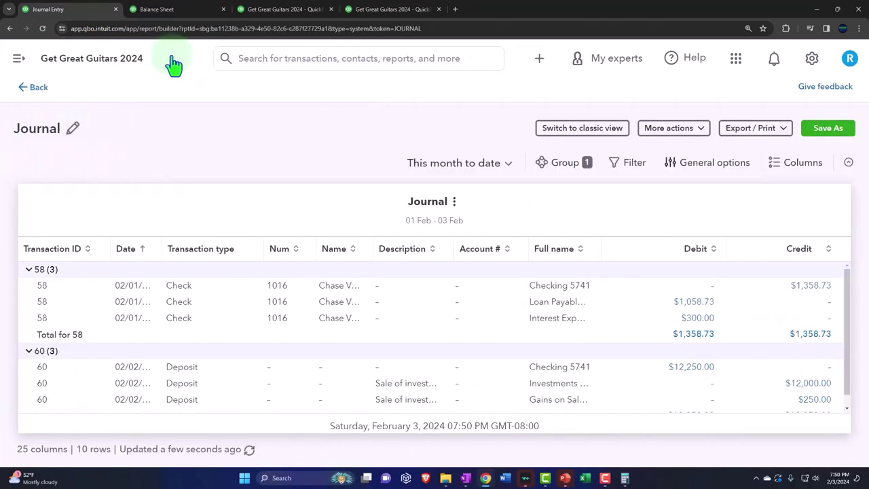
{"action": "left_click", "coordinate": [218, 297]}
{"action": "left_click", "coordinate": [444, 170]}
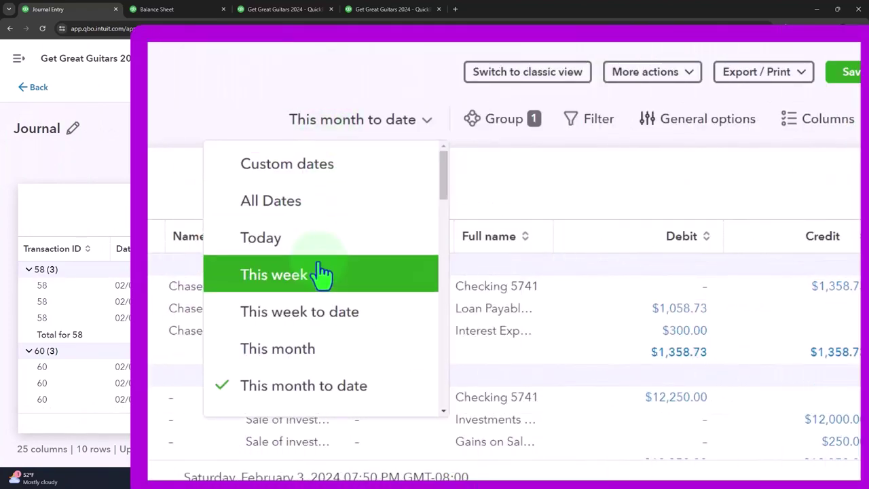
{"action": "left_click", "coordinate": [285, 172]}
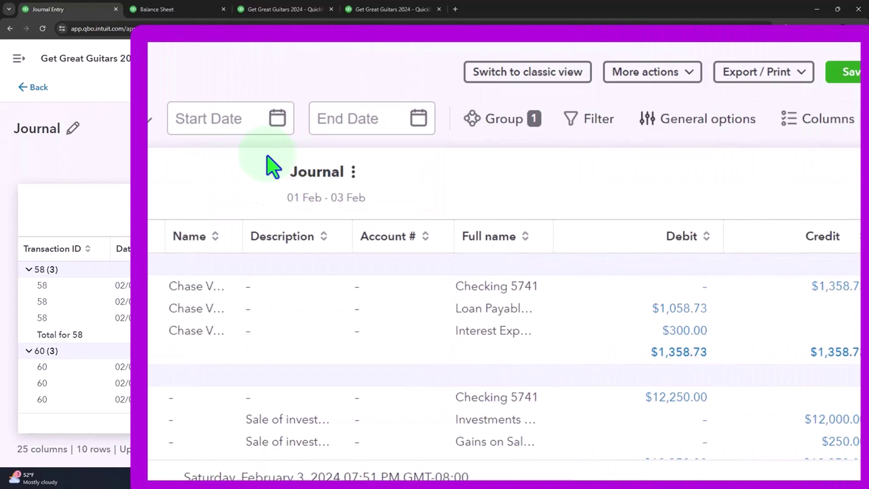
{"action": "left_click", "coordinate": [212, 108]}
{"action": "type", "text": "02292024"}
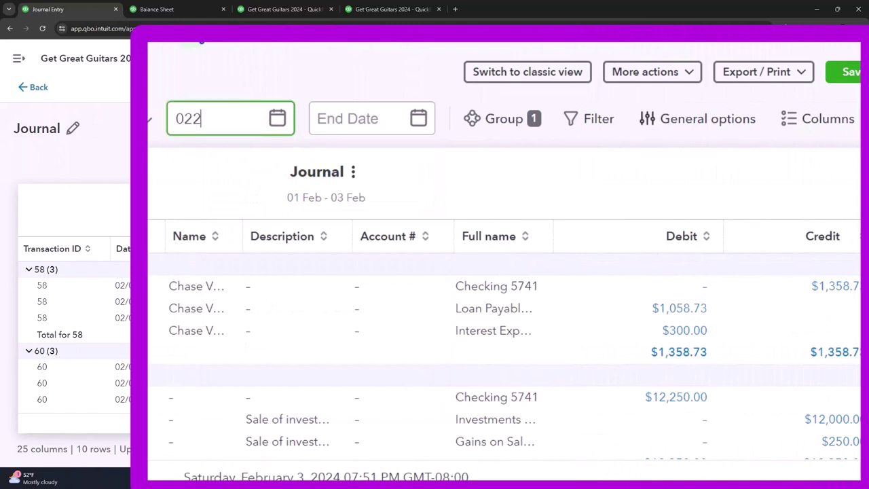
{"action": "key", "text": "Tab"}
{"action": "type", "text": "02292024"}
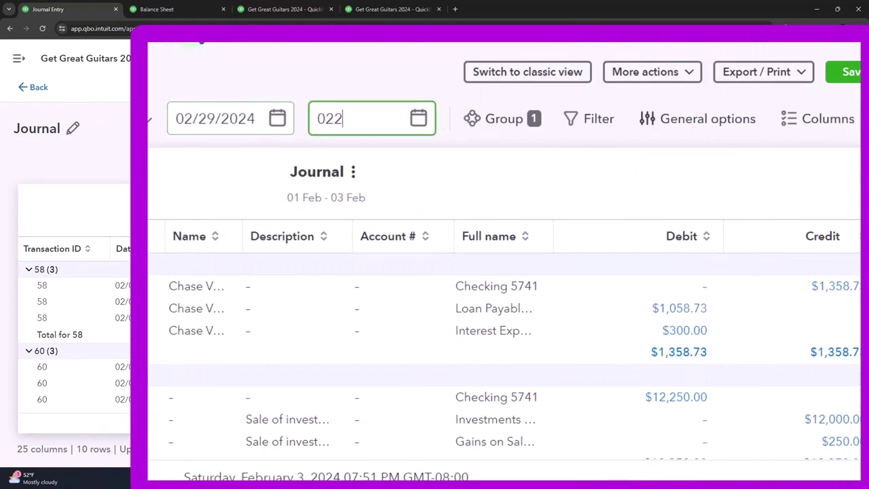
{"action": "key", "text": "Tab"}
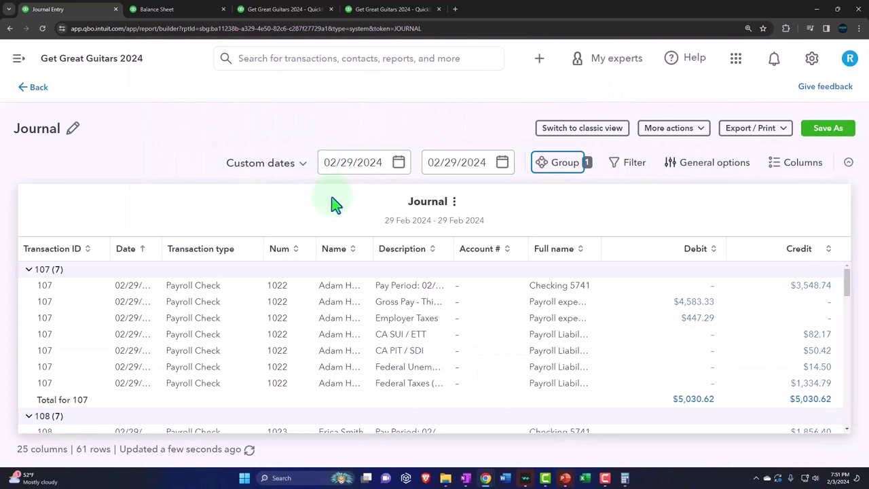
{"action": "scroll", "coordinate": [258, 319], "scroll_direction": "down", "scroll_amount": 1}
{"action": "scroll", "coordinate": [256, 315], "scroll_direction": "up", "scroll_amount": 3}
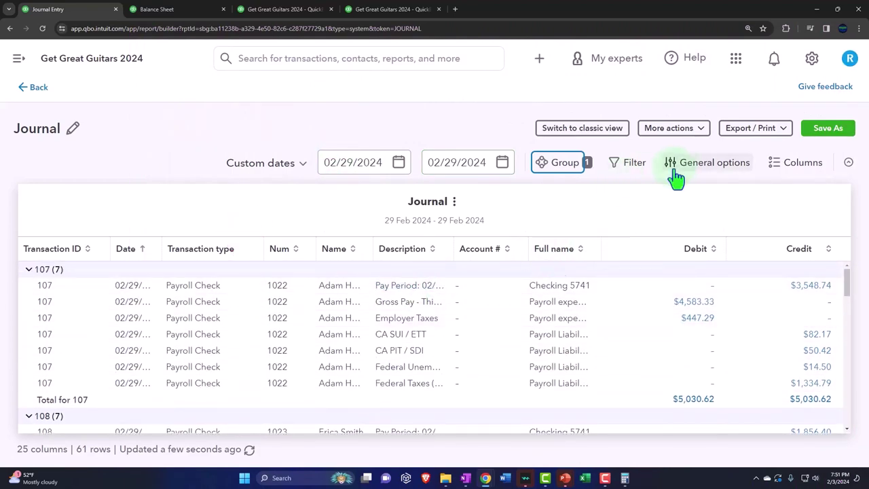
Add a report filter: Transaction type equals Journal Entry.
{"action": "left_click", "coordinate": [634, 166]}
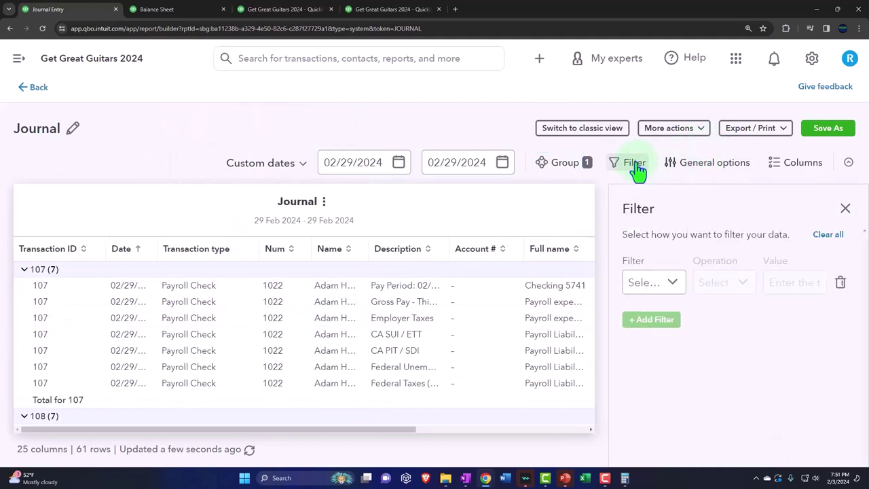
{"action": "left_click", "coordinate": [662, 283]}
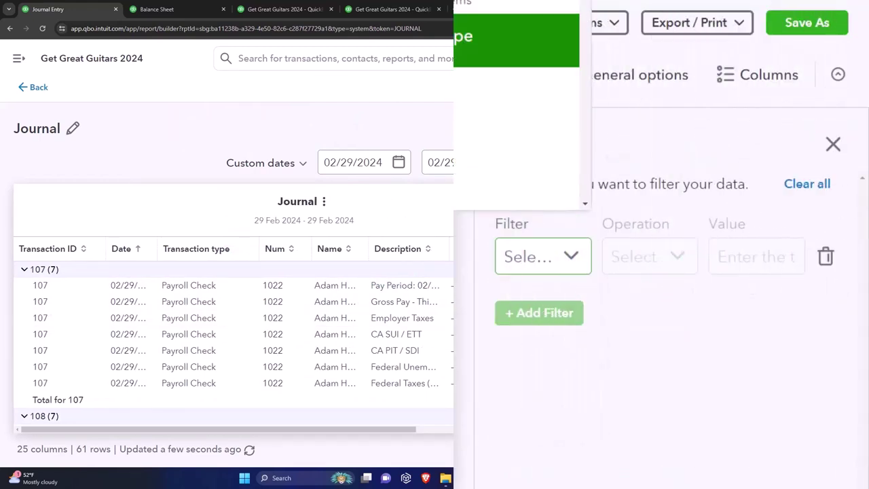
{"action": "left_click", "coordinate": [516, 38]}
{"action": "left_click", "coordinate": [676, 265]}
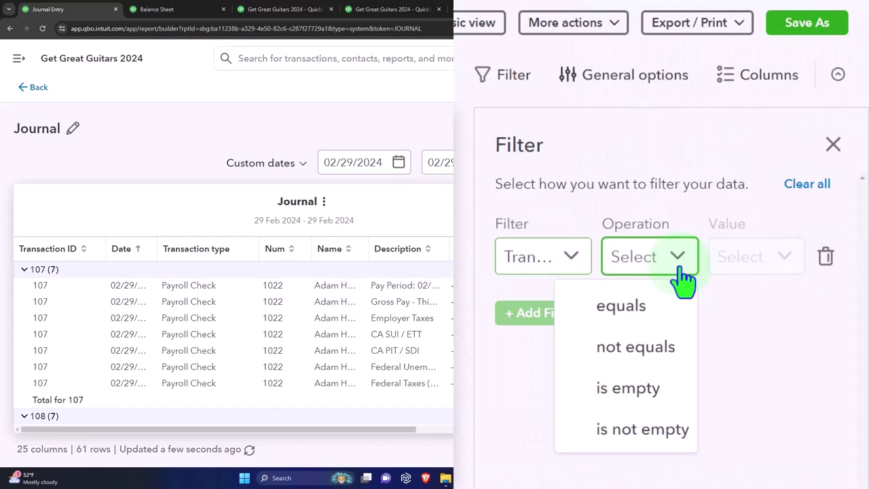
{"action": "left_click", "coordinate": [669, 307]}
{"action": "left_click", "coordinate": [753, 257]}
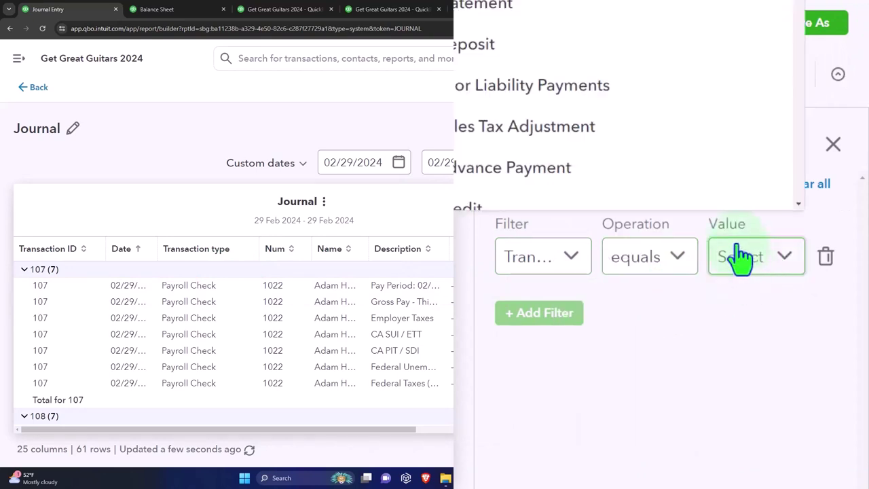
{"action": "type", "text": "journal"}
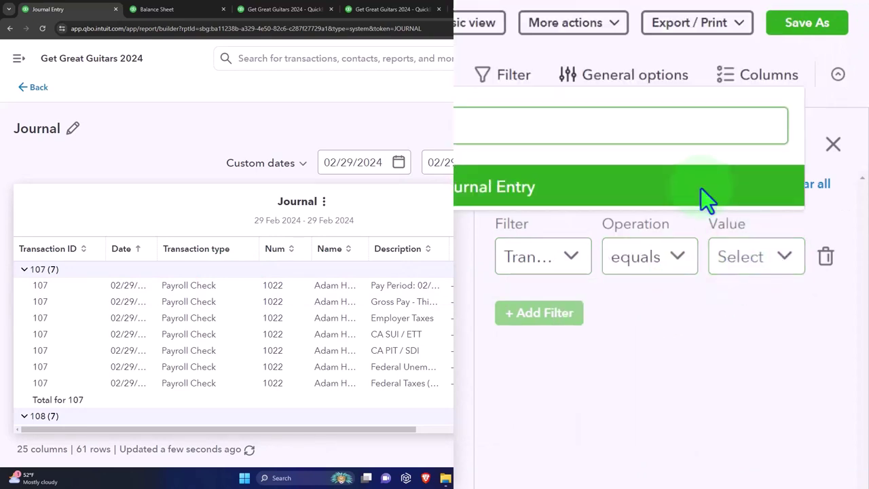
{"action": "left_click", "coordinate": [701, 188]}
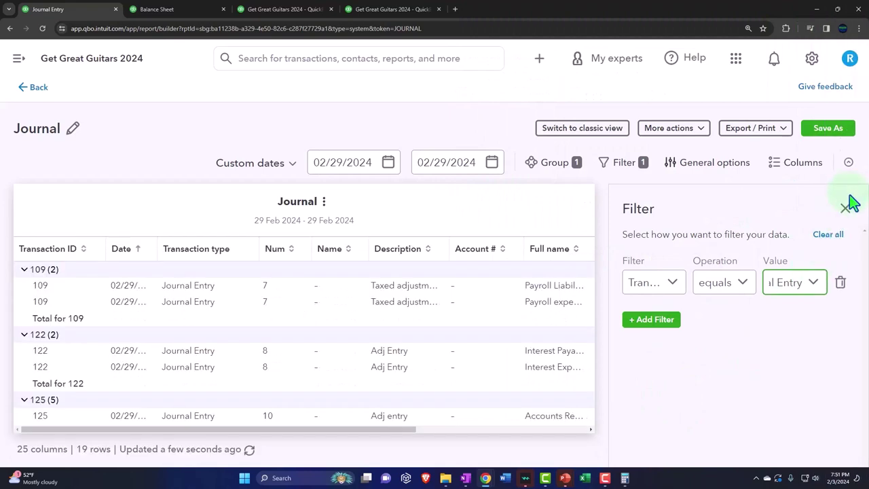
{"action": "left_click", "coordinate": [845, 207]}
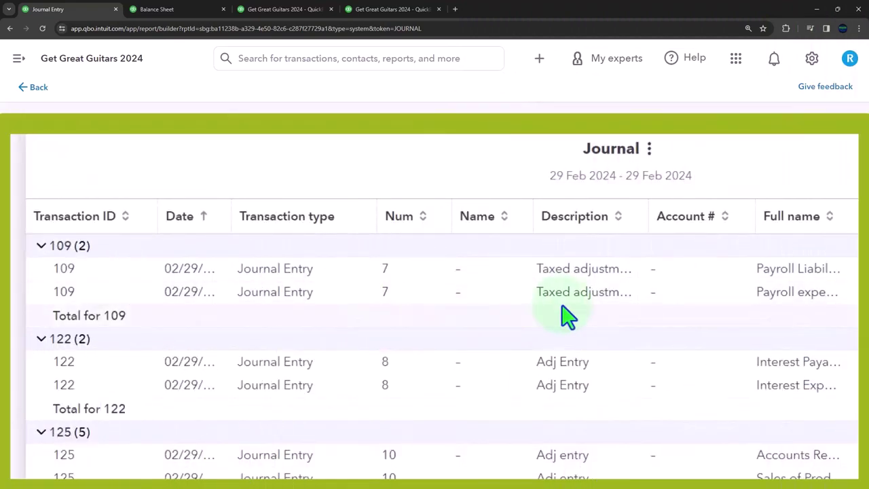
Zoom out and scroll the filtered journal entries to find the $1,000 prepaid insurance adjustment.
{"action": "scroll", "coordinate": [557, 346], "scroll_direction": "down", "scroll_amount": 3}
{"action": "scroll", "coordinate": [558, 347], "scroll_direction": "down", "scroll_amount": 1}
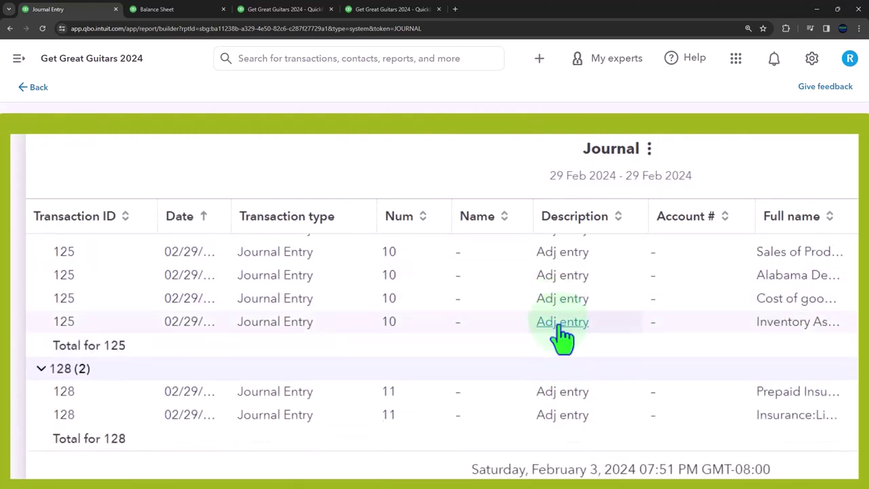
{"action": "scroll", "coordinate": [562, 329], "scroll_direction": "up", "scroll_amount": 5}
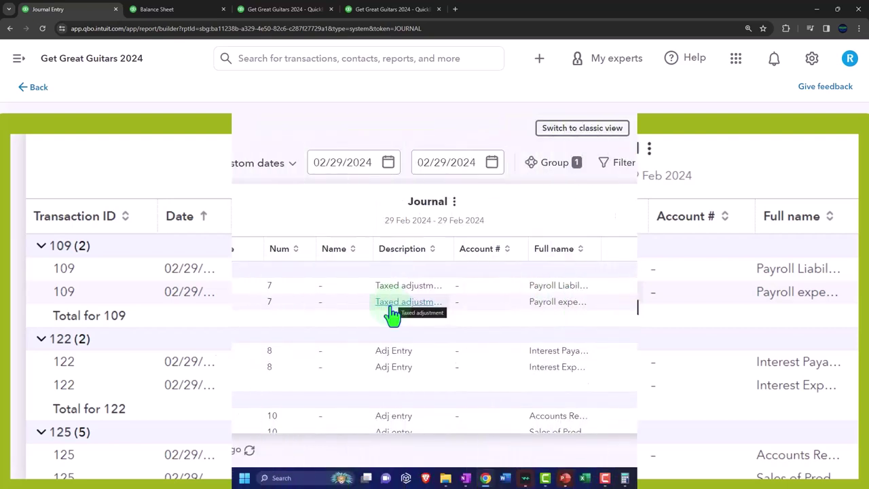
{"action": "key", "text": "ctrl+minus"}
{"action": "scroll", "coordinate": [392, 315], "scroll_direction": "down", "scroll_amount": 1}
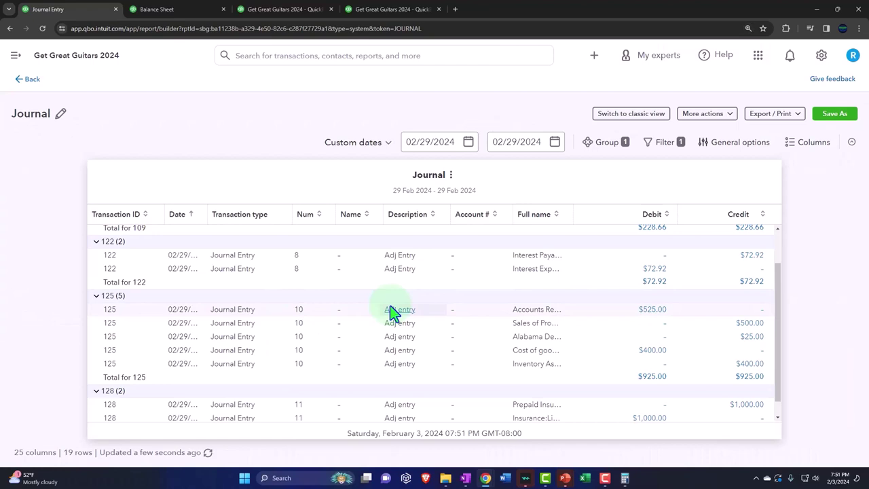
{"action": "left_click", "coordinate": [394, 312]}
Rerun the Jan–Feb 2024 Trial Balance and enlarge the page.
{"action": "left_click", "coordinate": [285, 10]}
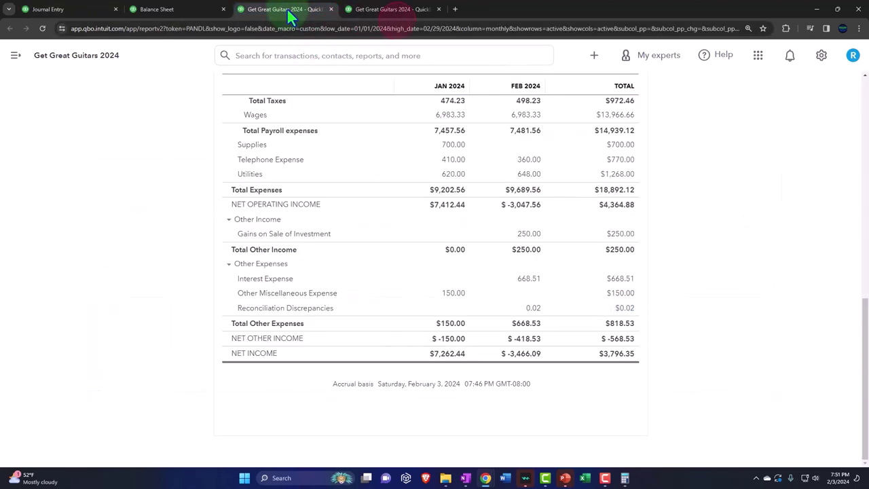
{"action": "left_click", "coordinate": [375, 9]}
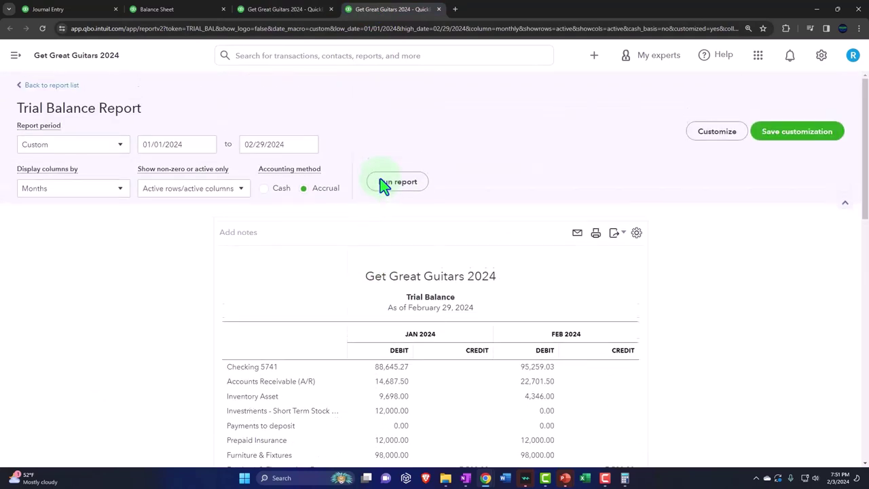
{"action": "left_click", "coordinate": [390, 178]}
{"action": "key", "text": "ctrl+plus"}
{"action": "key", "text": "ctrl+plus"}
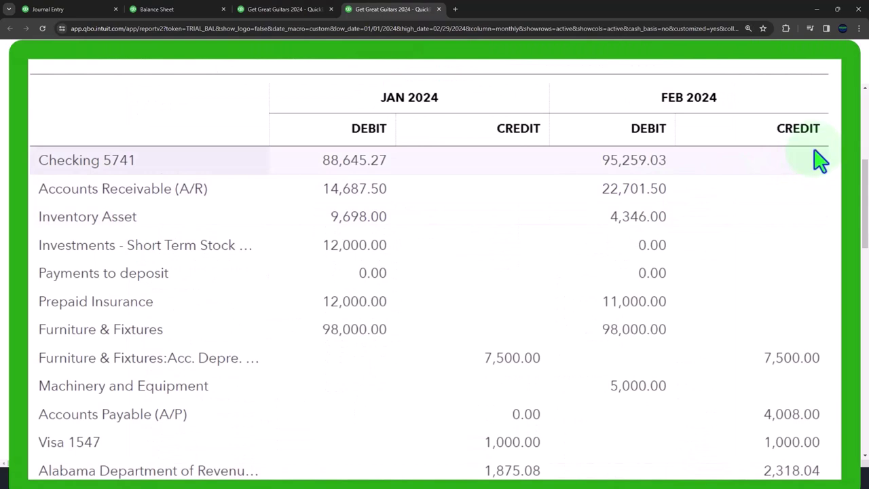
Scroll the February debit and credit columns to find Prepaid Insurance 11,000.00 and Liability insurance 1,000.00.
{"action": "scroll", "coordinate": [820, 161], "scroll_direction": "down", "scroll_amount": 1}
{"action": "scroll", "coordinate": [821, 161], "scroll_direction": "down", "scroll_amount": 3}
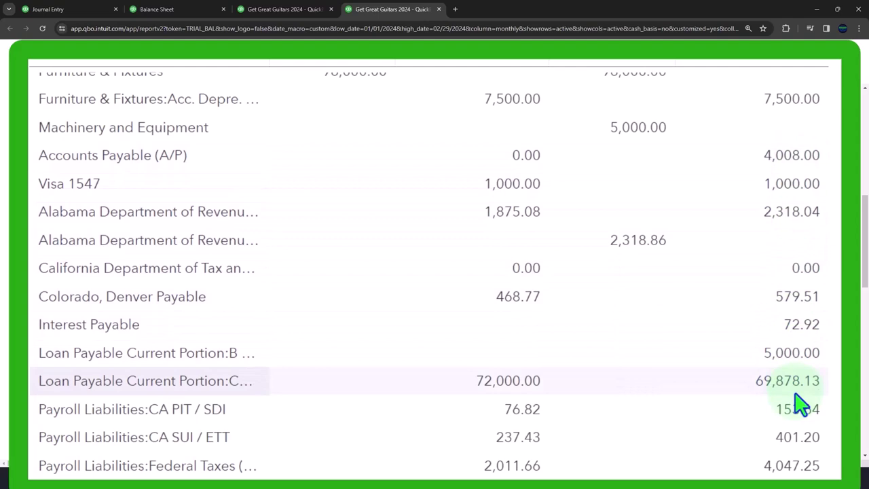
{"action": "scroll", "coordinate": [802, 403], "scroll_direction": "down", "scroll_amount": 2}
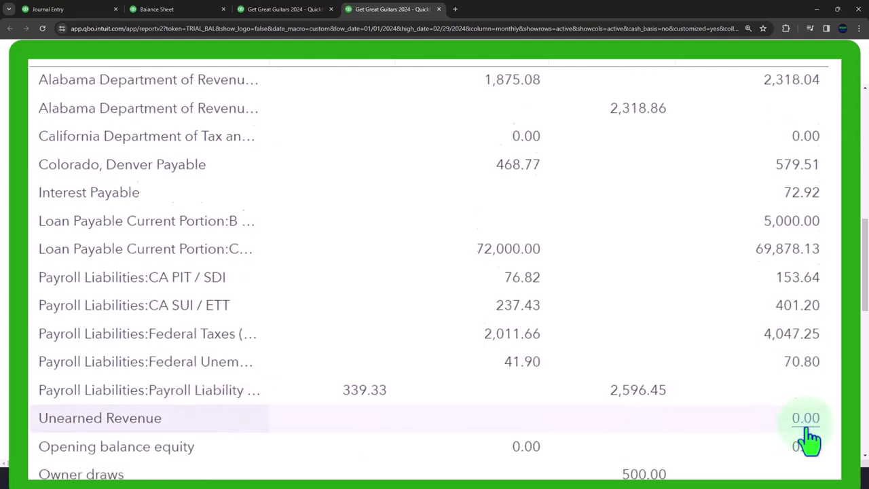
{"action": "scroll", "coordinate": [809, 438], "scroll_direction": "down", "scroll_amount": 4}
{"action": "scroll", "coordinate": [814, 438], "scroll_direction": "down", "scroll_amount": 1}
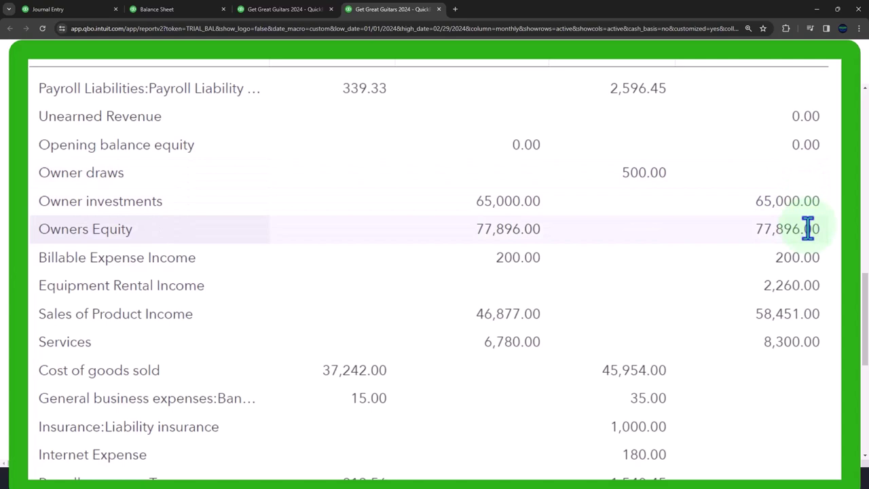
{"action": "scroll", "coordinate": [808, 227], "scroll_direction": "down", "scroll_amount": 1}
{"action": "scroll", "coordinate": [813, 218], "scroll_direction": "down", "scroll_amount": 1}
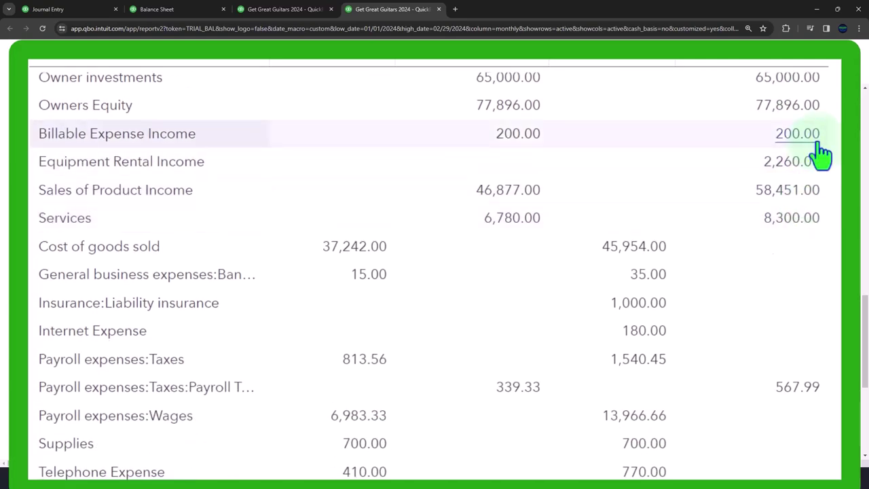
{"action": "scroll", "coordinate": [820, 146], "scroll_direction": "down", "scroll_amount": 5}
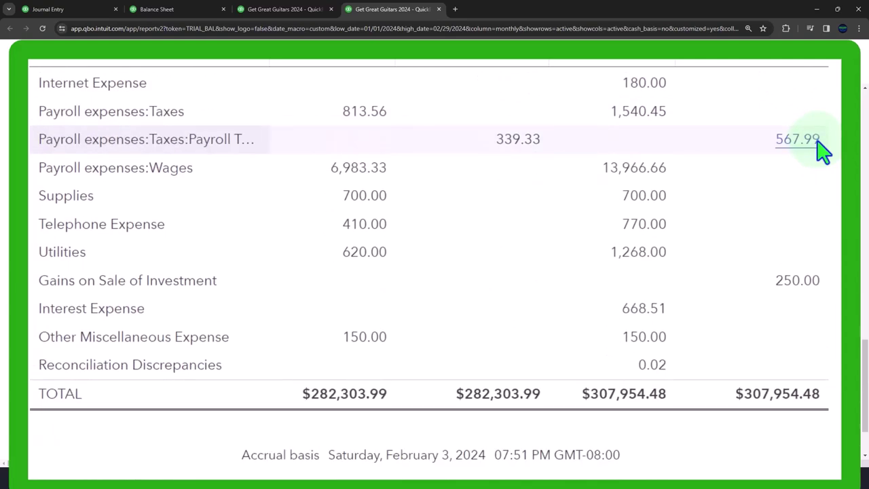
{"action": "scroll", "coordinate": [822, 151], "scroll_direction": "up", "scroll_amount": 5}
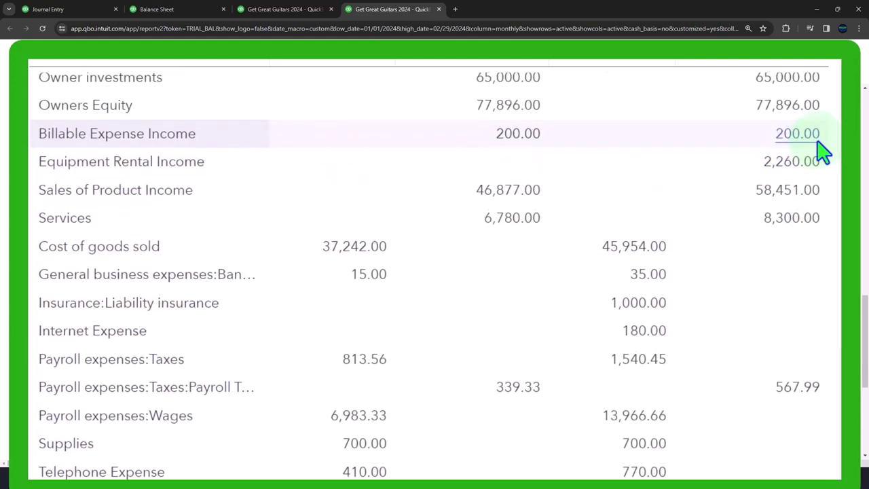
{"action": "scroll", "coordinate": [821, 155], "scroll_direction": "up", "scroll_amount": 1}
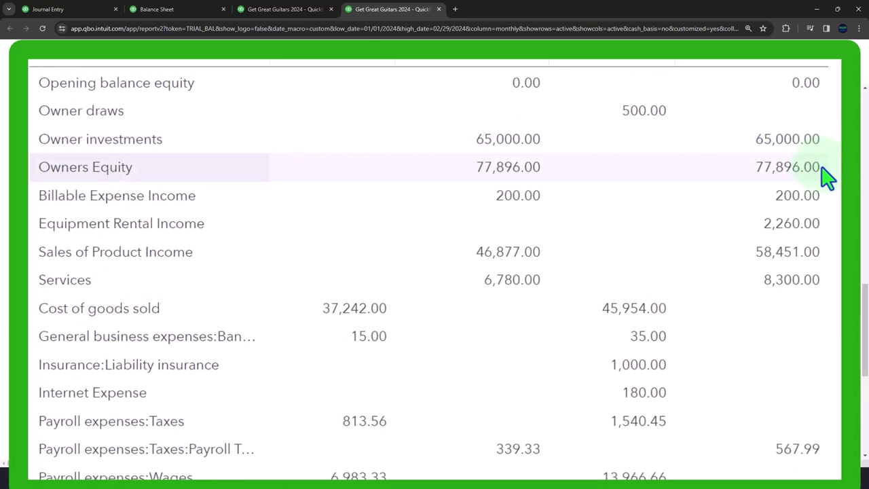
{"action": "scroll", "coordinate": [72, 213], "scroll_direction": "up", "scroll_amount": 15}
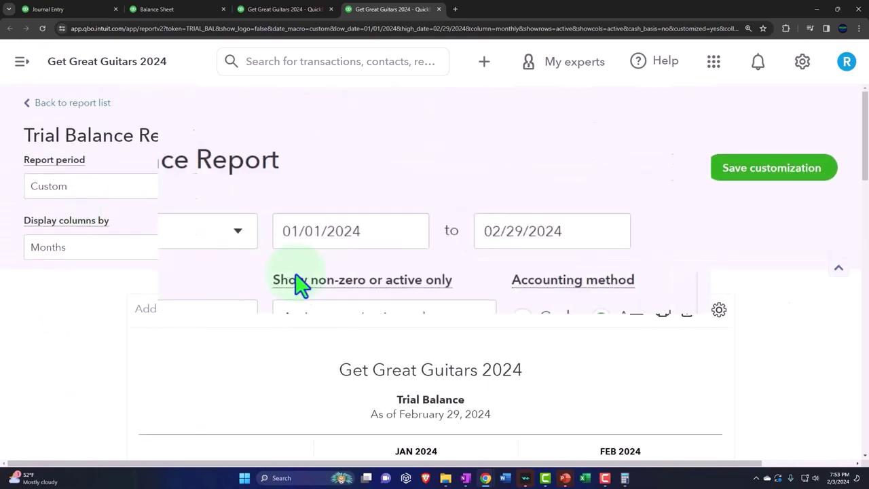
Rerun the Trial Balance with start and end dates both 01/01/2025, then view the TOTAL row.
{"action": "left_click", "coordinate": [364, 232]}
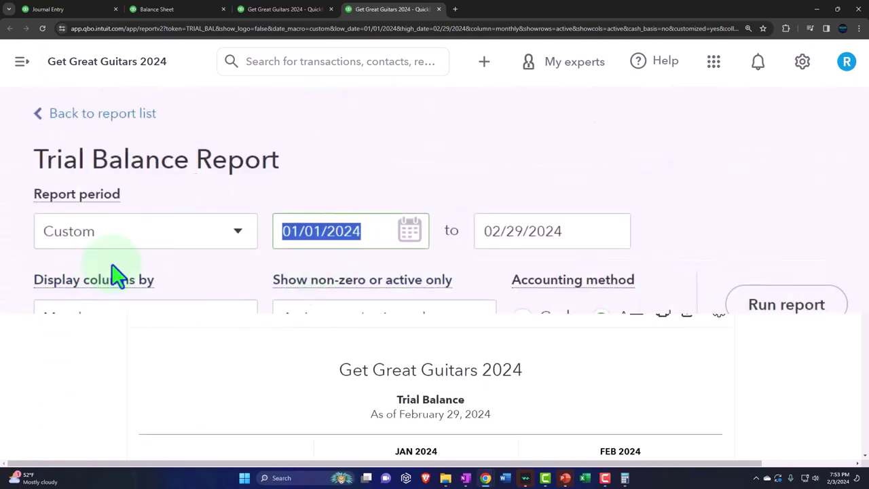
{"action": "type", "text": "01012025"}
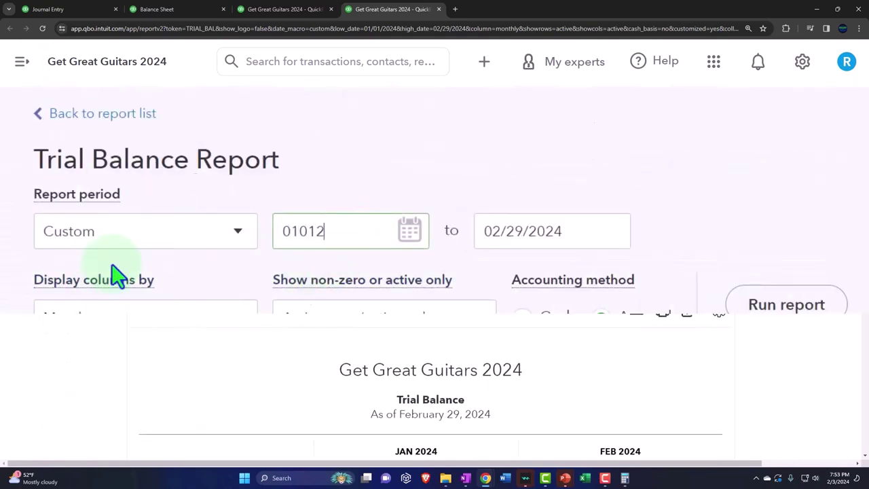
{"action": "key", "text": "Tab"}
{"action": "type", "text": "01012025"}
{"action": "key", "text": "Tab"}
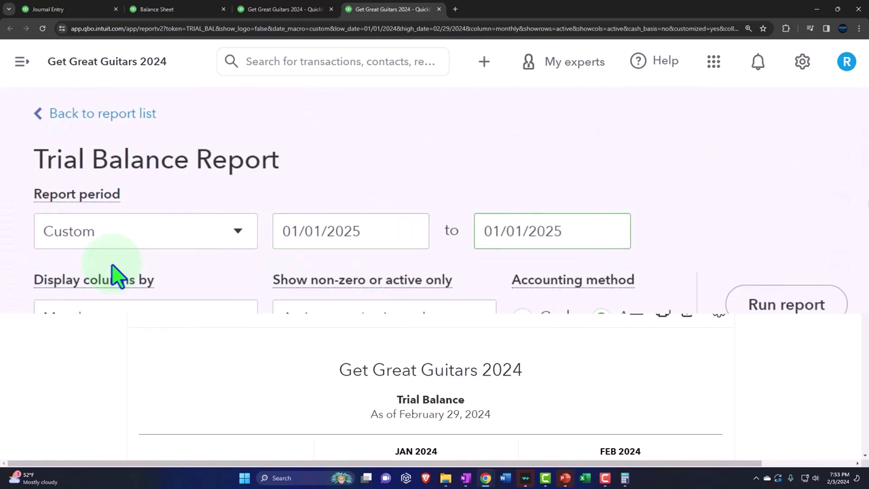
{"action": "left_click", "coordinate": [777, 305]}
{"action": "scroll", "coordinate": [592, 224], "scroll_direction": "down", "scroll_amount": 10}
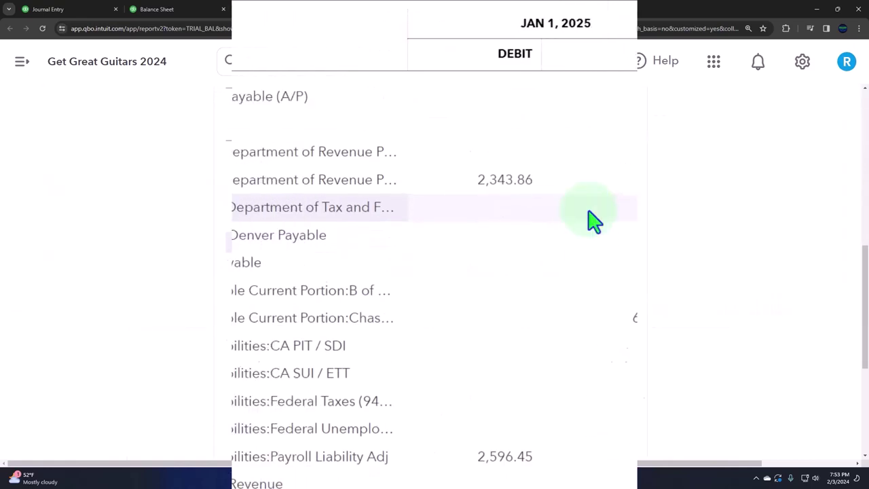